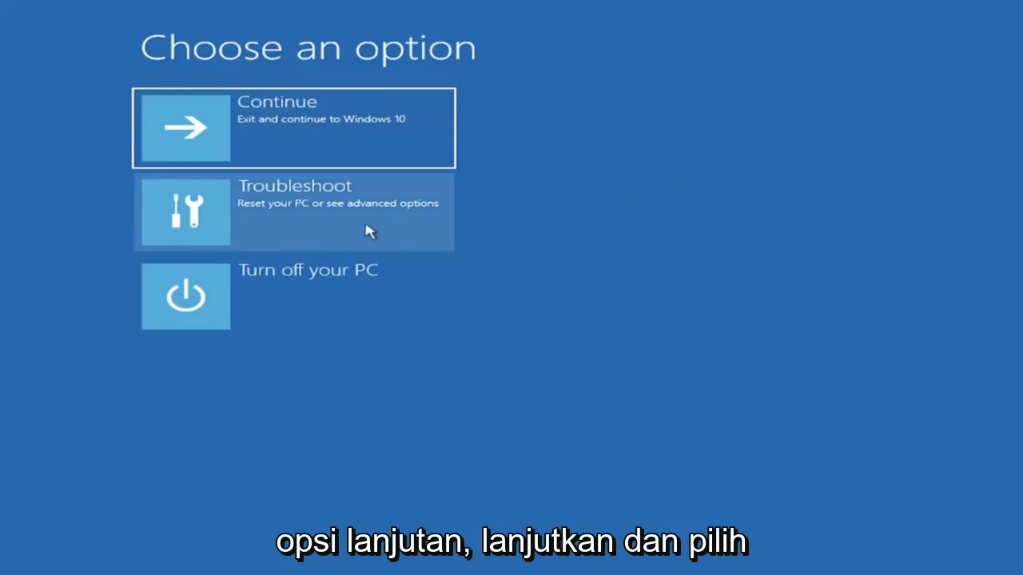
# Restart via Troubleshoot > Advanced options > Startup Settings into Safe Mode with Networking (F5).
pyautogui.click(282, 217)
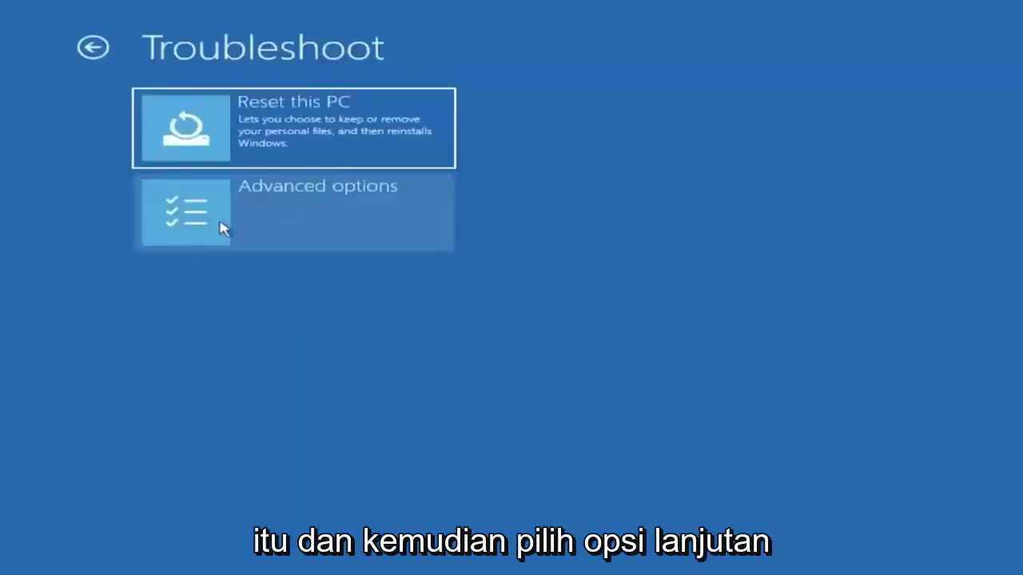
pyautogui.click(312, 218)
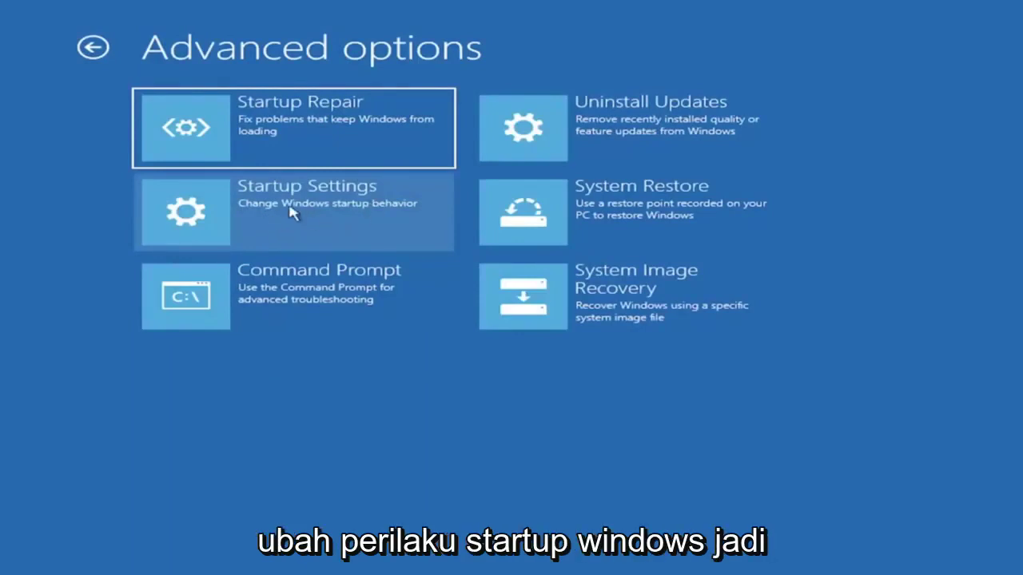
pyautogui.click(292, 210)
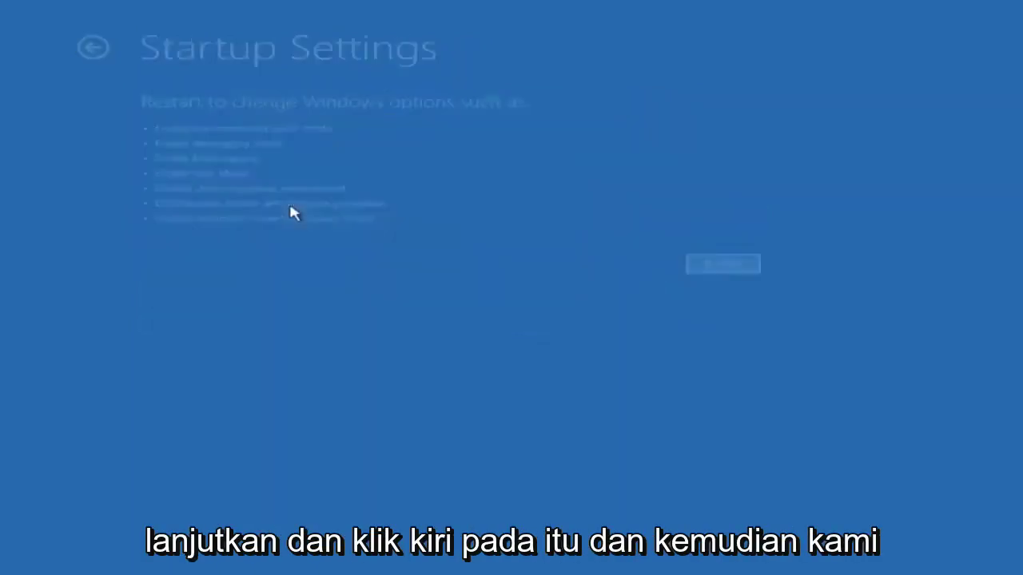
pyautogui.click(729, 268)
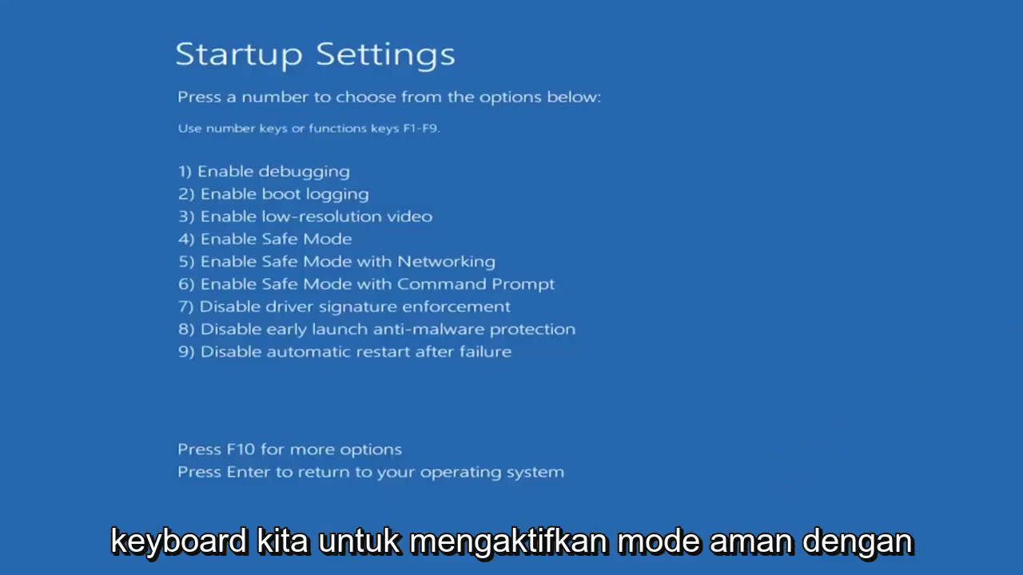
pyautogui.press('F5')
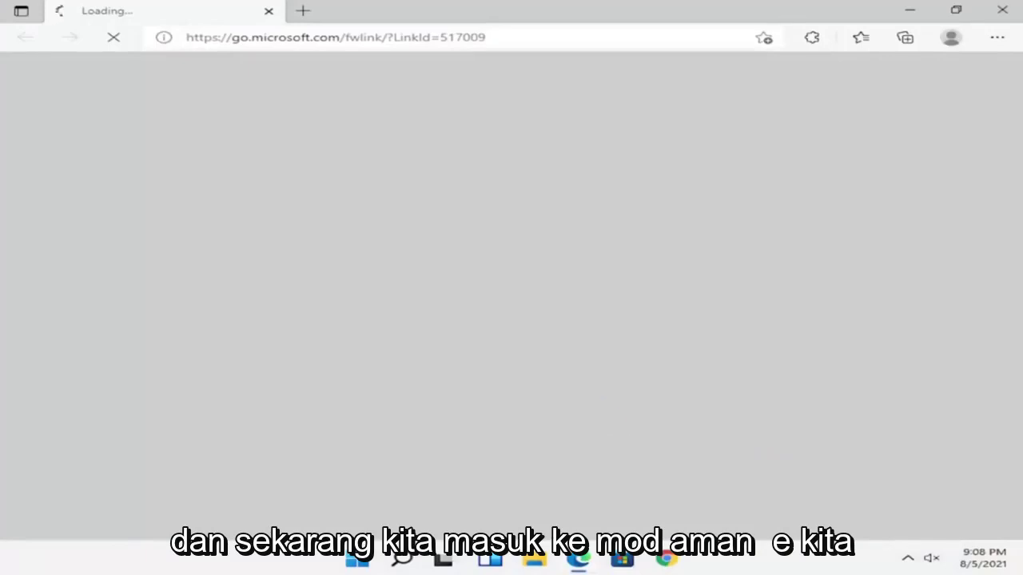
# Close the Edge window and open File Explorer at This PC.
pyautogui.click(1002, 9)
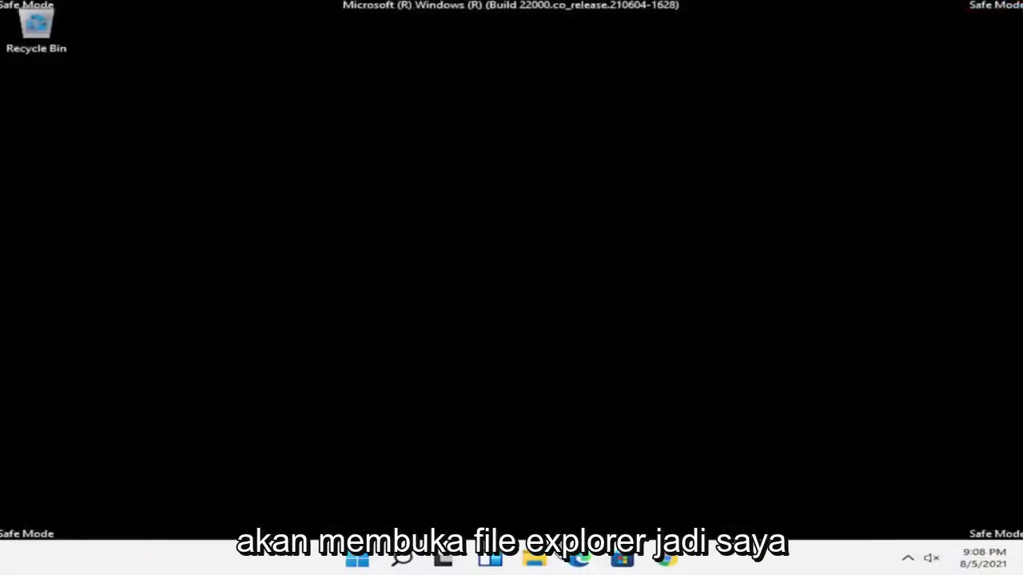
pyautogui.click(541, 563)
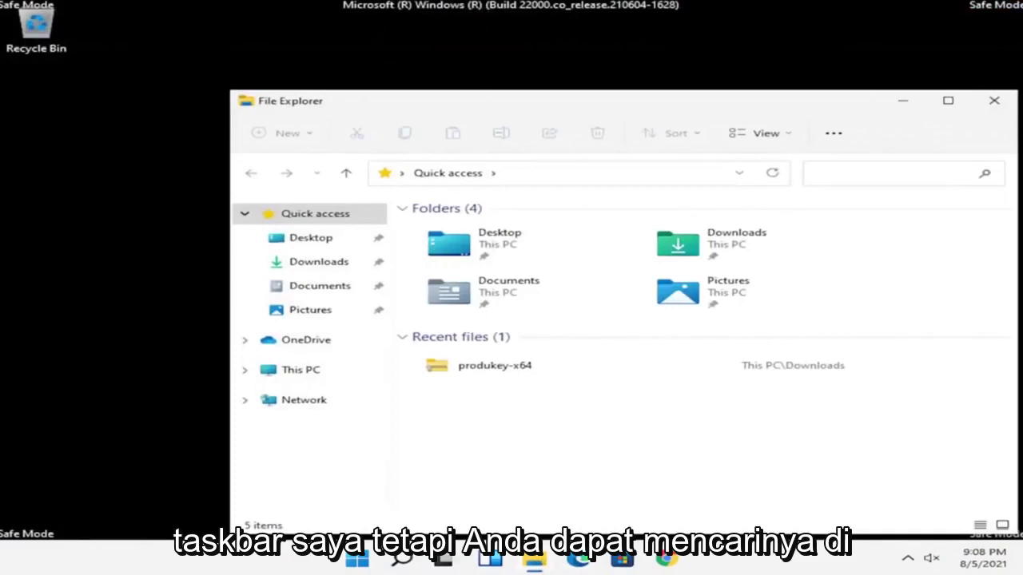
pyautogui.moveTo(486, 102); pyautogui.dragTo(368, 67)
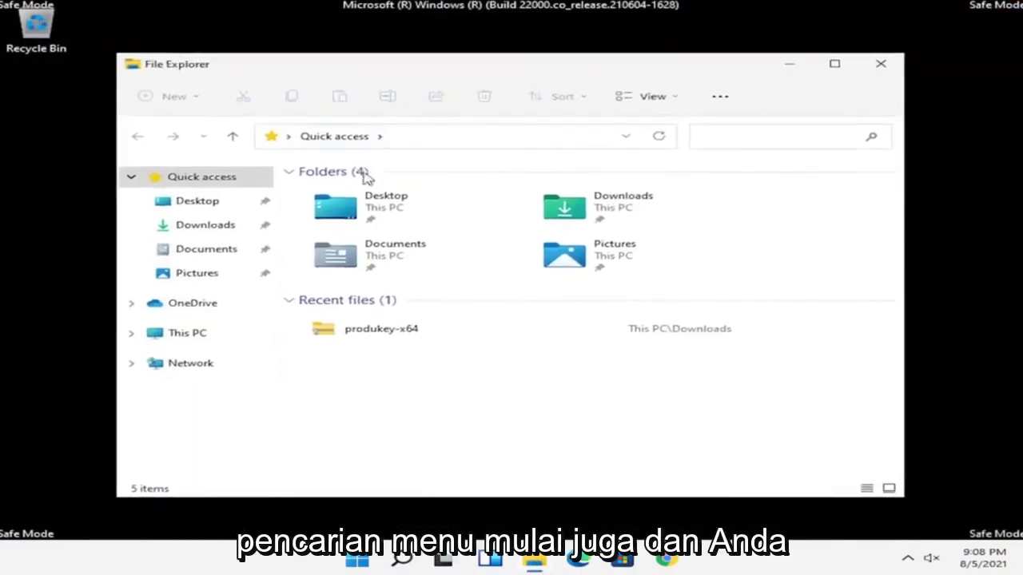
pyautogui.click(210, 334)
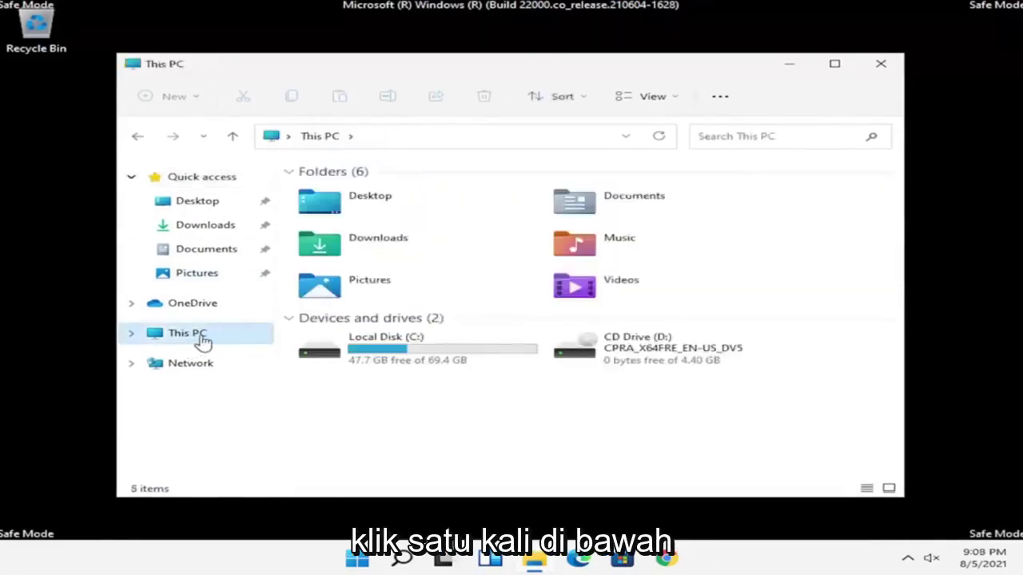
# Browse Local Disk (C:) > Windows > SoftwareDistribution and select the Download folder.
pyautogui.doubleClick(401, 351)
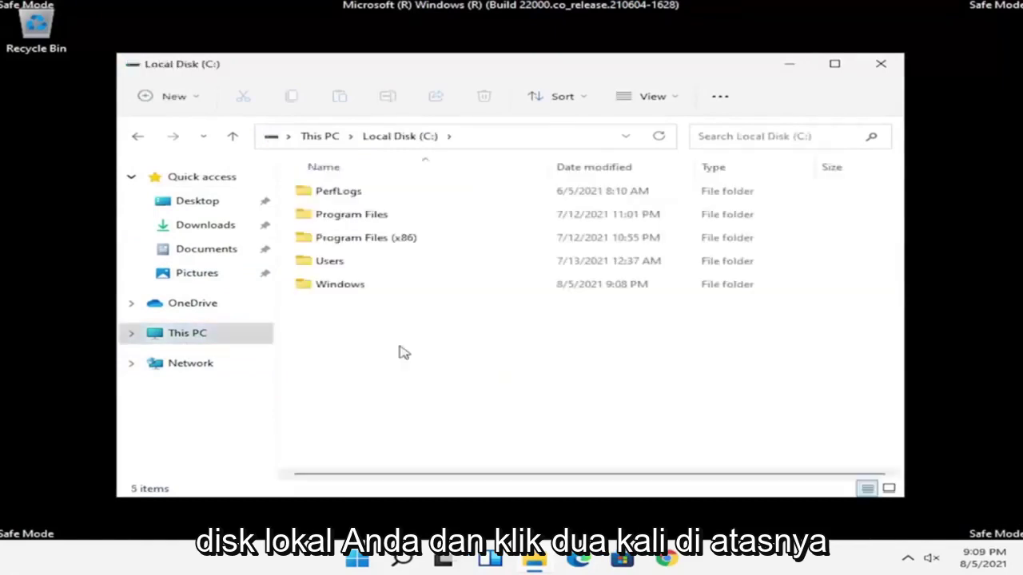
pyautogui.click(383, 293)
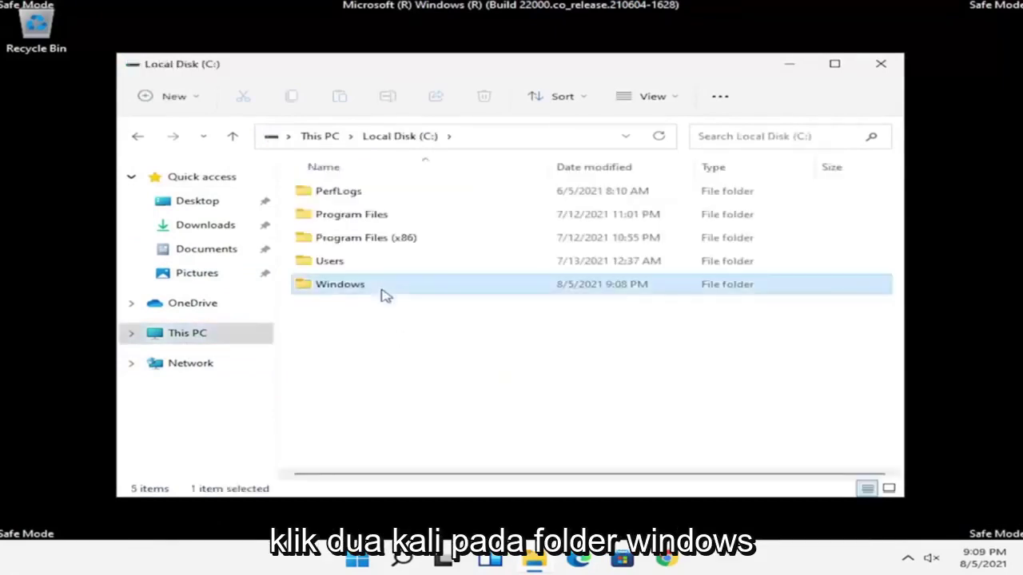
pyautogui.doubleClick(383, 293)
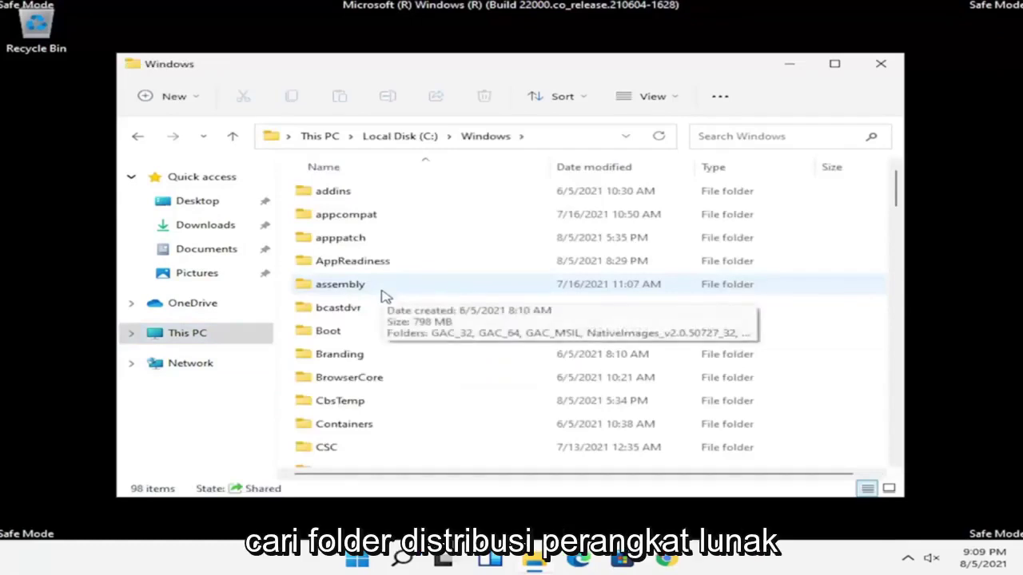
pyautogui.scroll(-5, 385, 308)
pyautogui.scroll(-17, 386, 310)
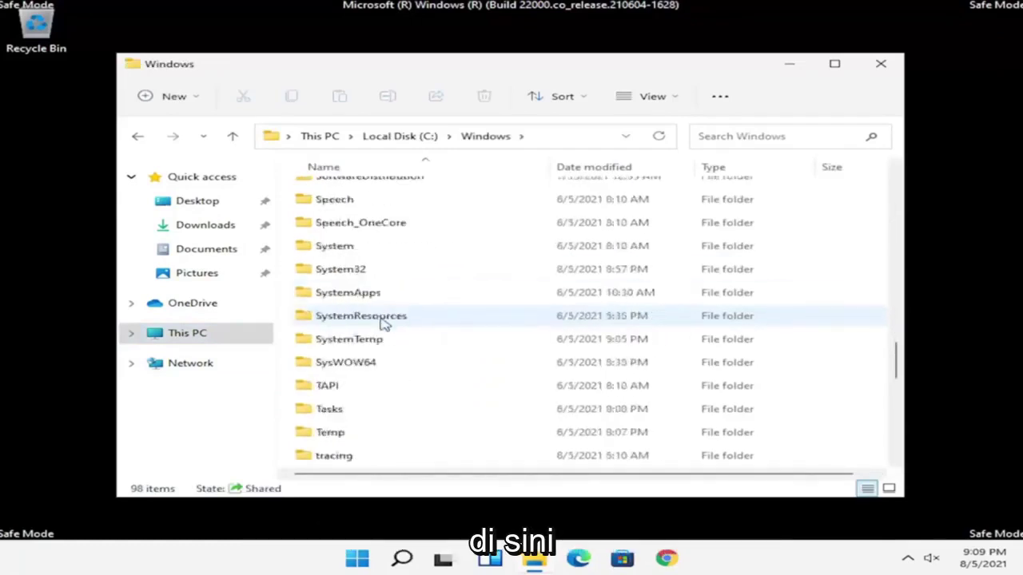
pyautogui.scroll(2, 370, 361)
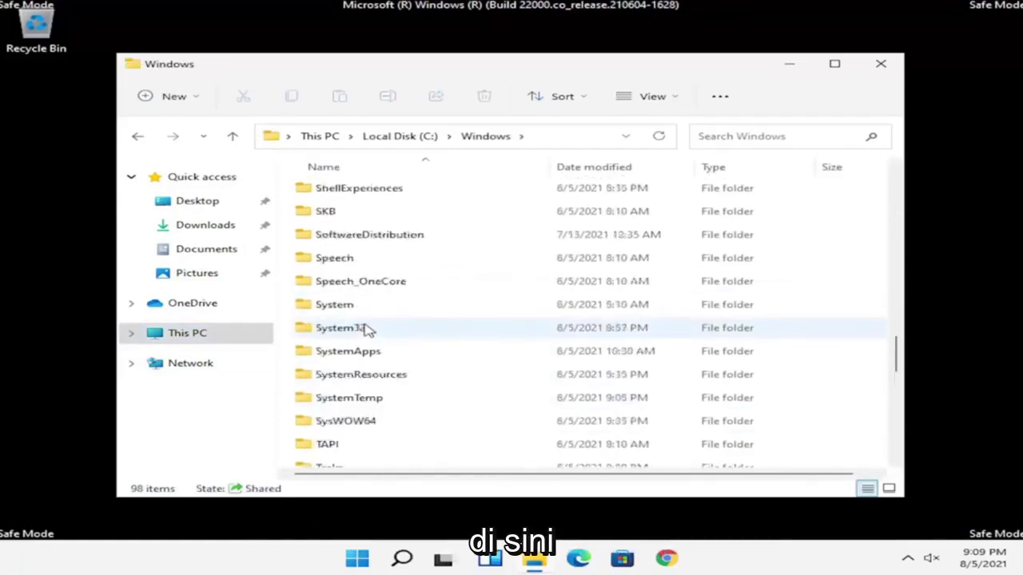
pyautogui.doubleClick(381, 234)
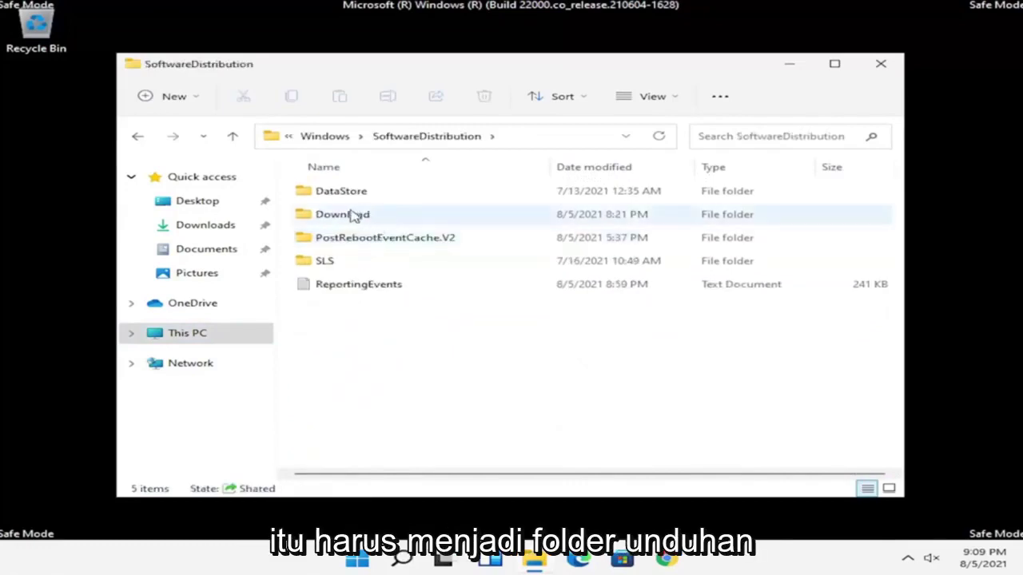
pyautogui.click(345, 223)
# Delete all 16 cached update folders in SoftwareDistribution\Download, then close File Explorer.
pyautogui.doubleClick(345, 223)
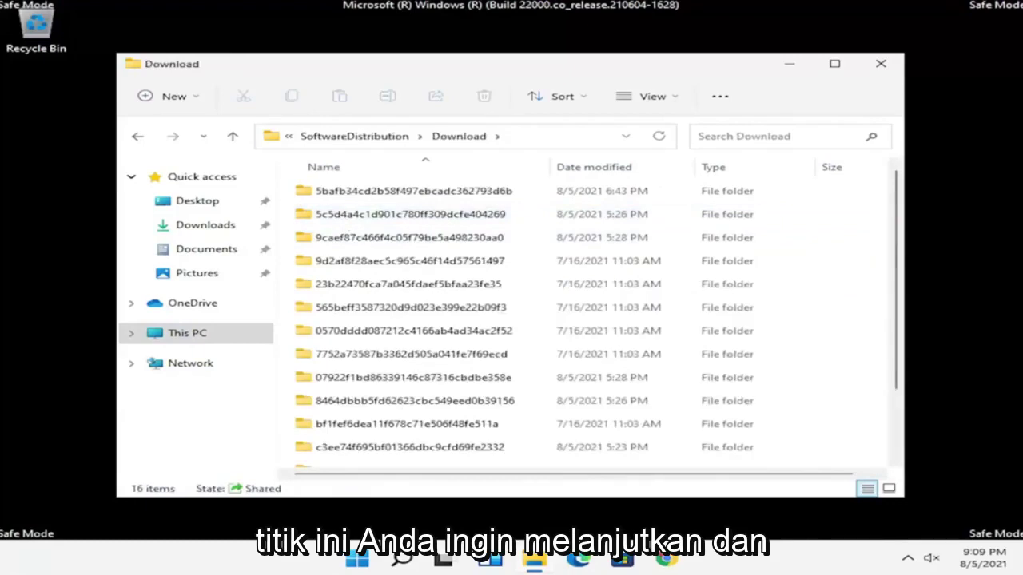
pyautogui.click(503, 307)
pyautogui.scroll(-1, 495, 272)
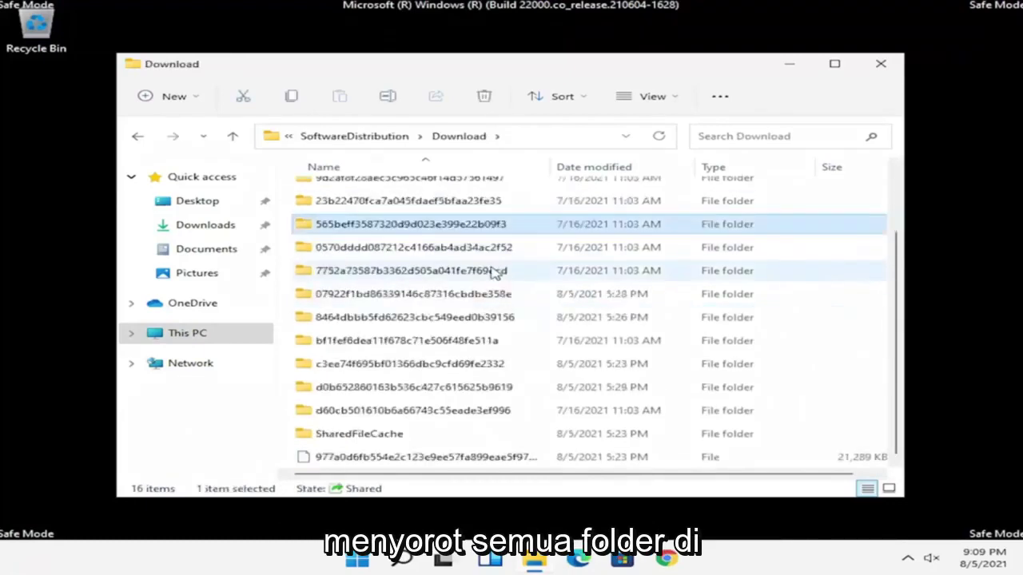
pyautogui.scroll(1, 495, 273)
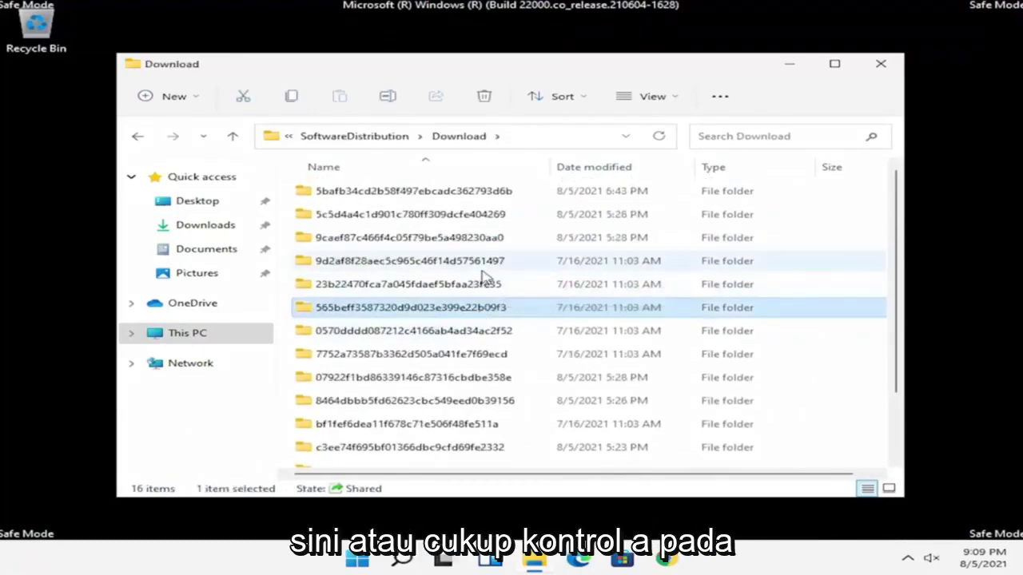
pyautogui.hotkey('ctrl', 'a')
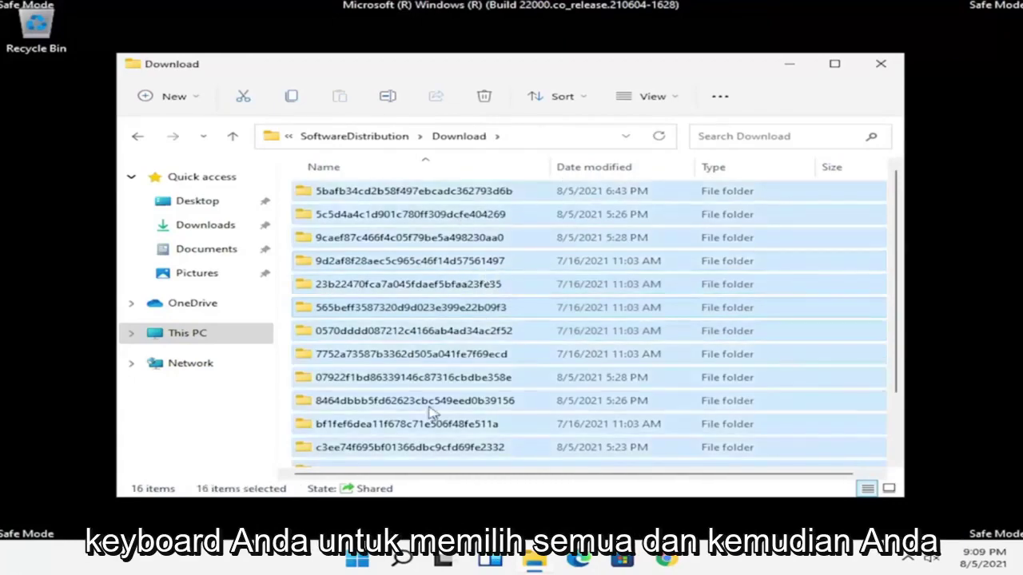
pyautogui.rightClick(471, 281)
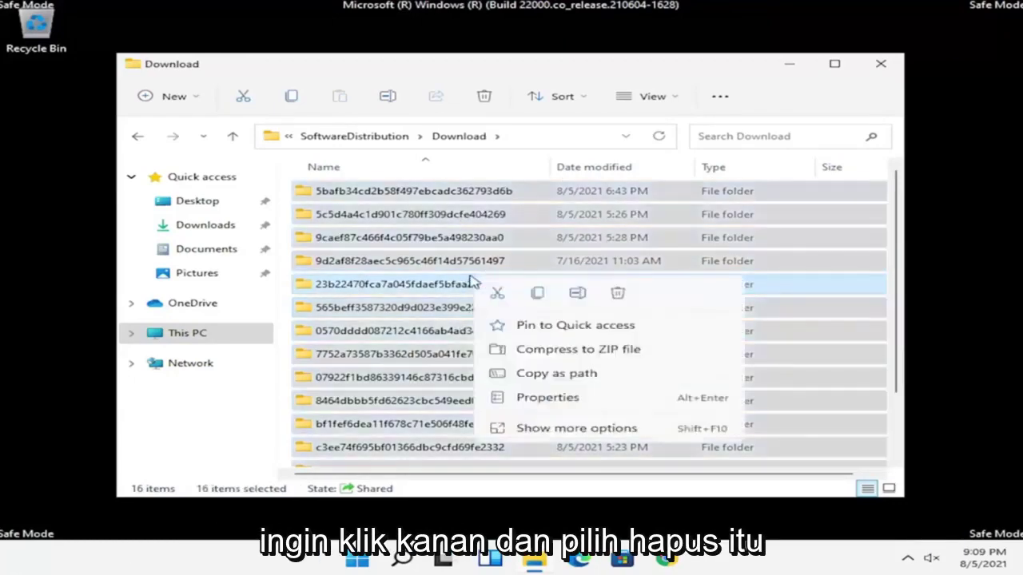
pyautogui.click(620, 294)
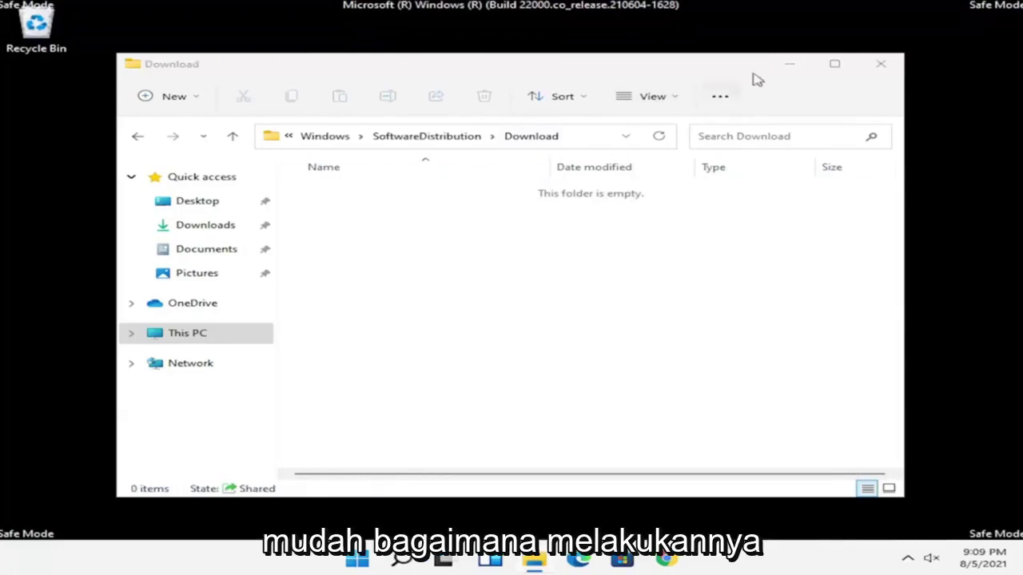
pyautogui.click(883, 69)
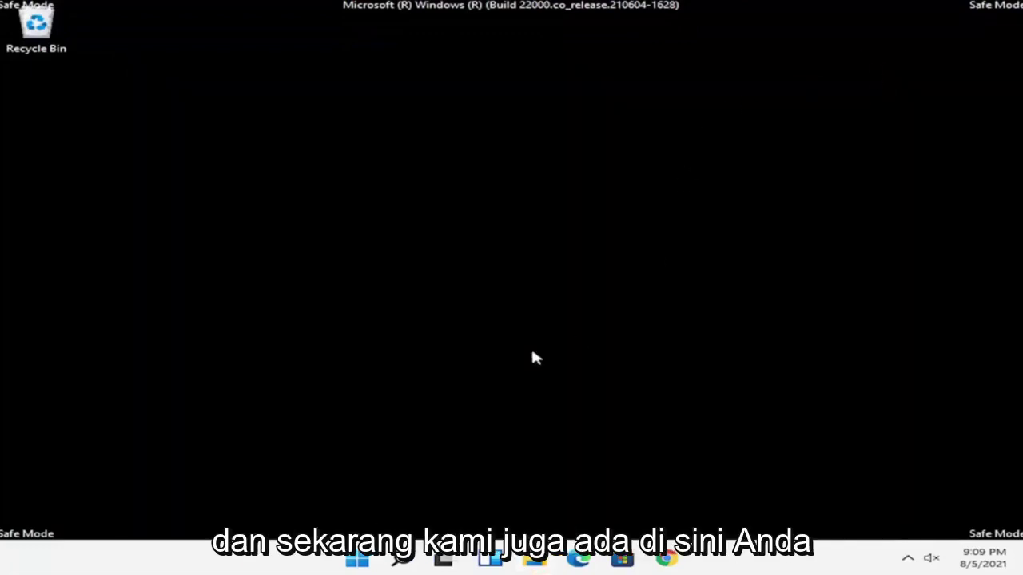
pyautogui.click(403, 559)
pyautogui.click(404, 559)
pyautogui.click(403, 560)
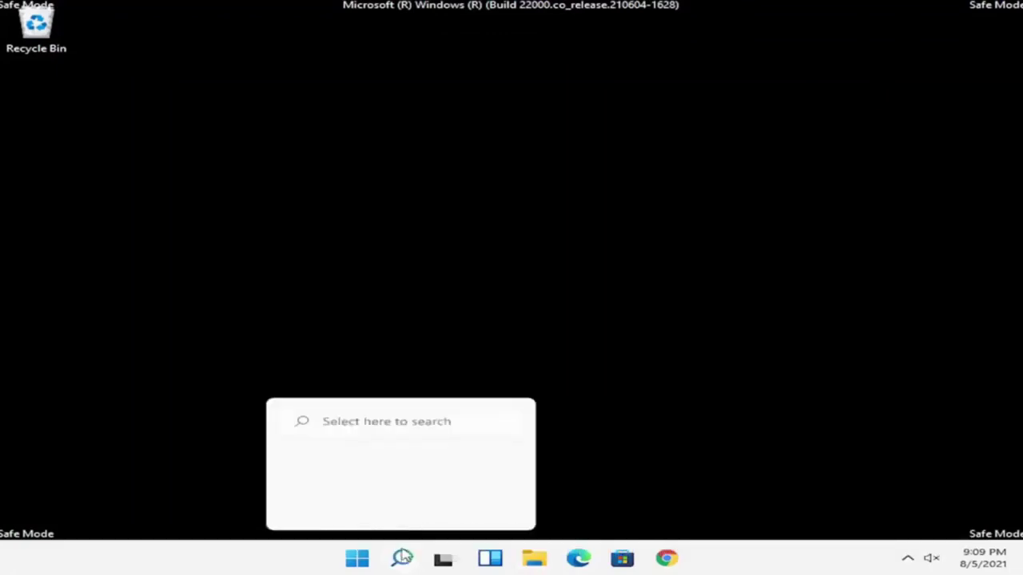
pyautogui.click(370, 424)
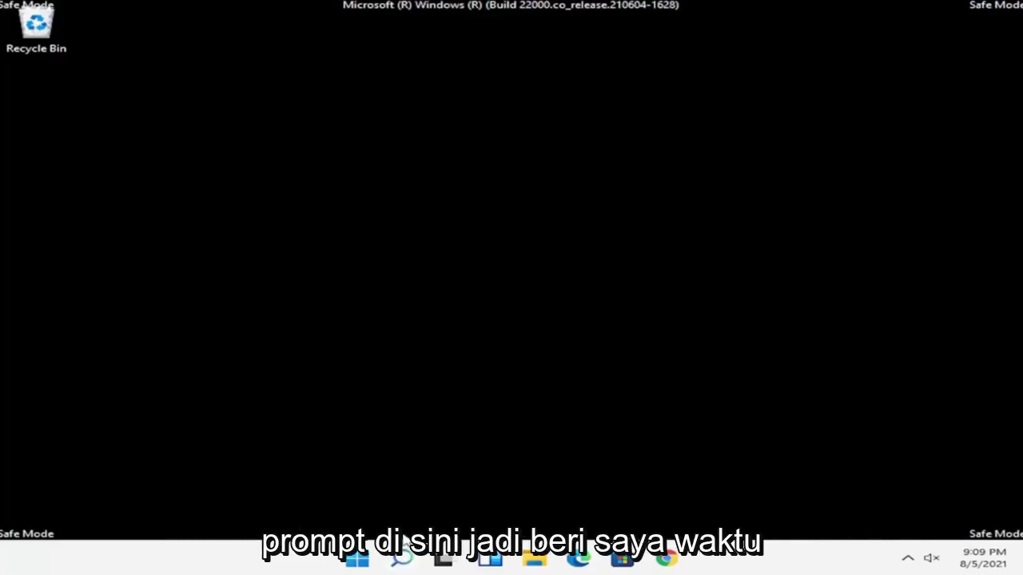
pyautogui.click(400, 560)
pyautogui.click(366, 559)
pyautogui.press('Right')
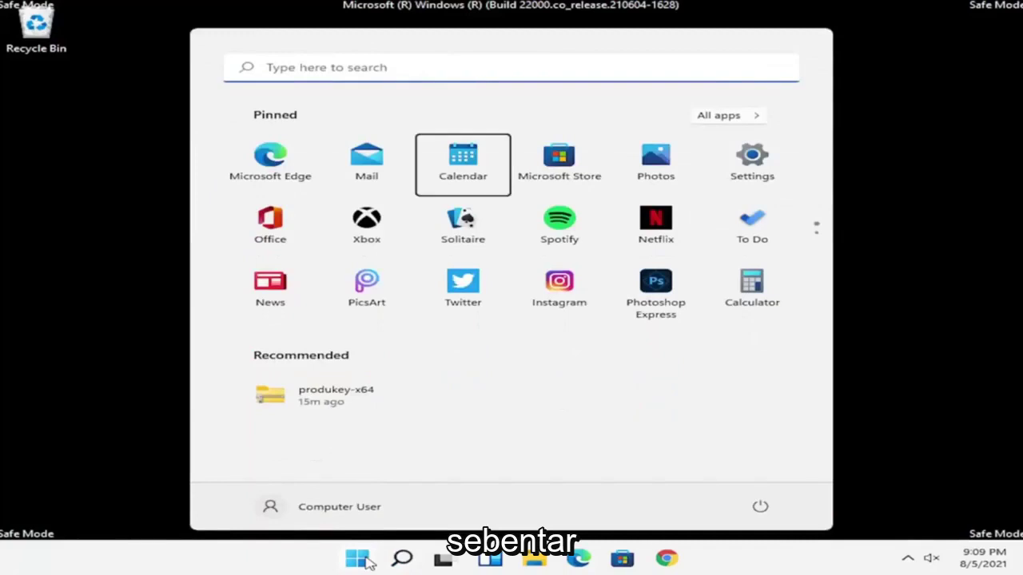
pyautogui.press('Right')
pyautogui.click(376, 71)
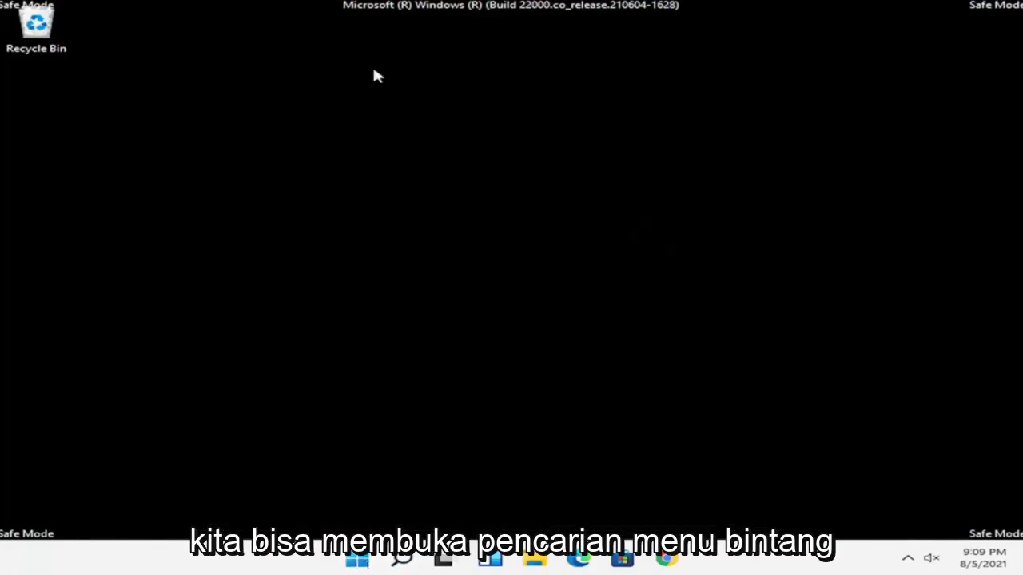
pyautogui.click(404, 559)
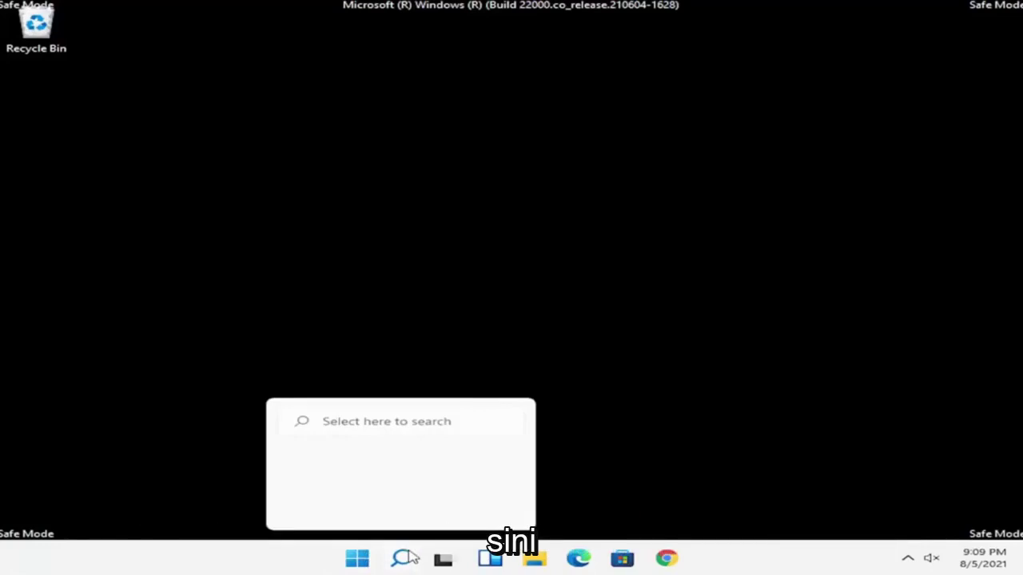
pyautogui.click(405, 558)
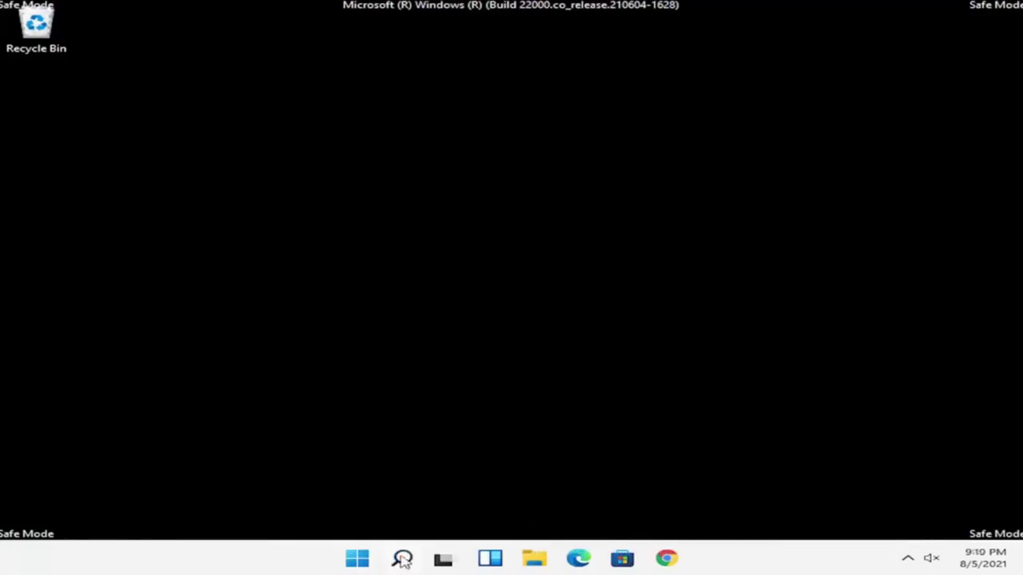
pyautogui.rightClick(403, 561)
pyautogui.rightClick(357, 559)
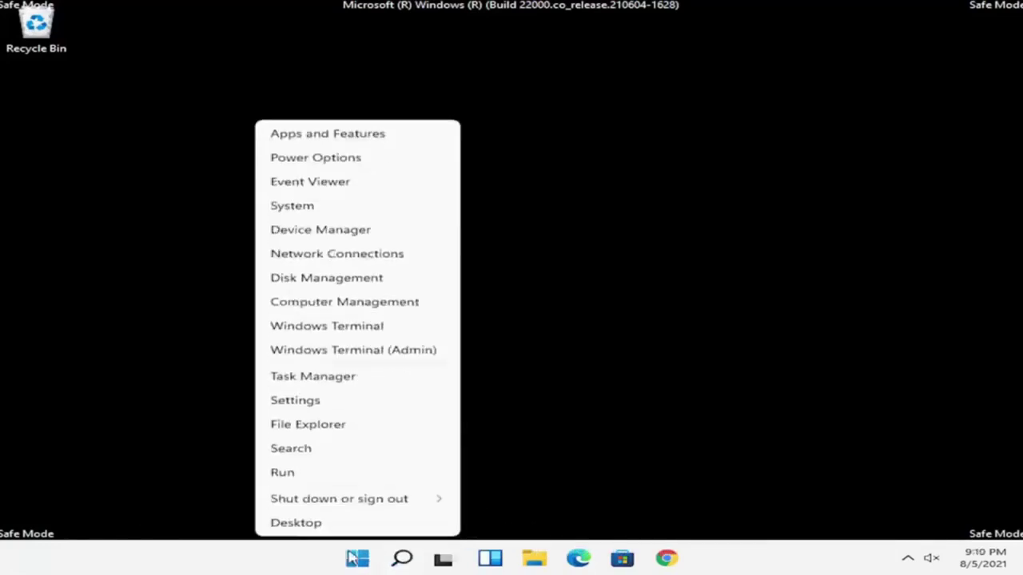
pyautogui.click(306, 448)
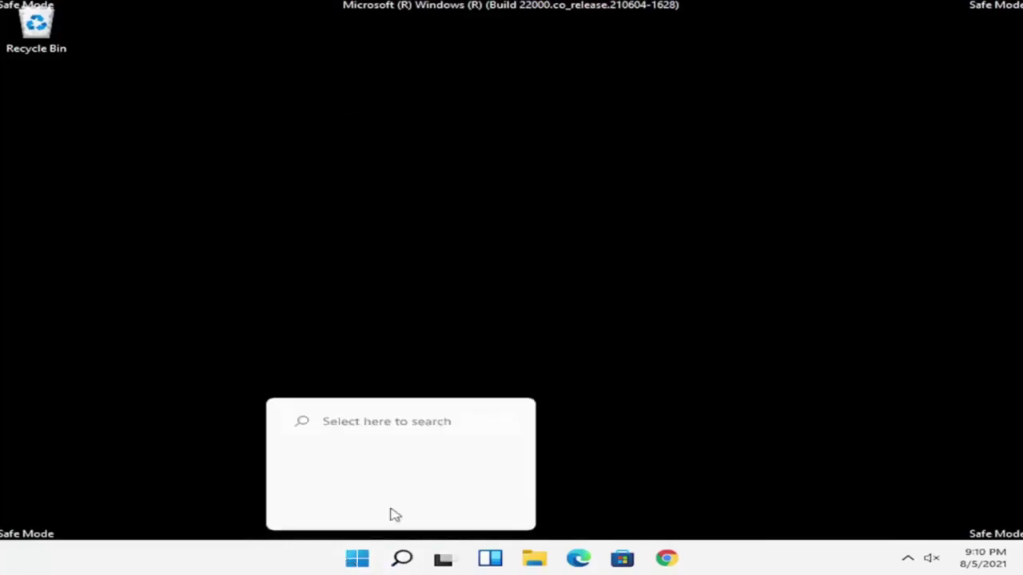
pyautogui.click(368, 422)
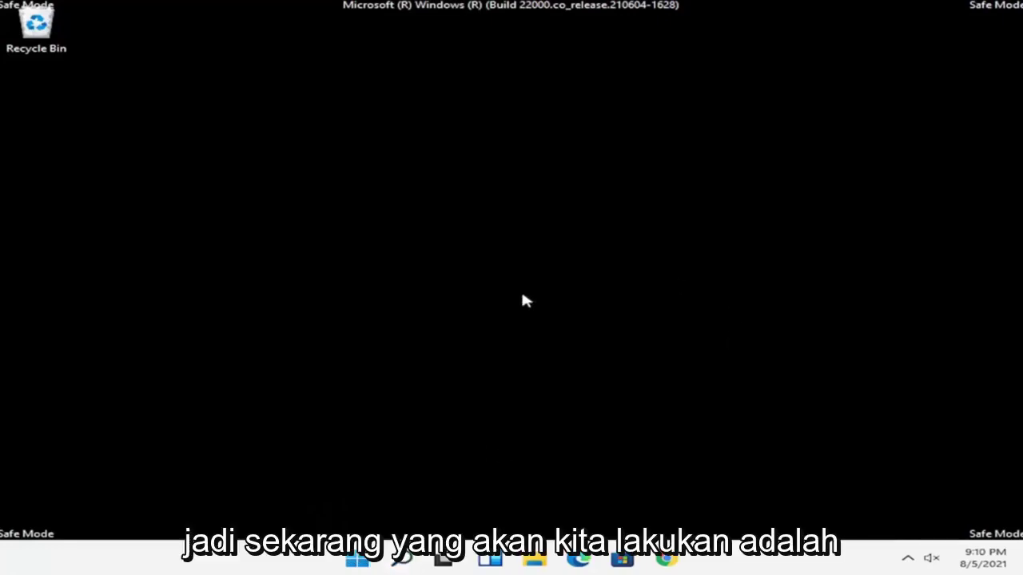
# Launch cmd with administrator privileges from Task Manager's Run new task, then close Task Manager.
pyautogui.rightClick(357, 559)
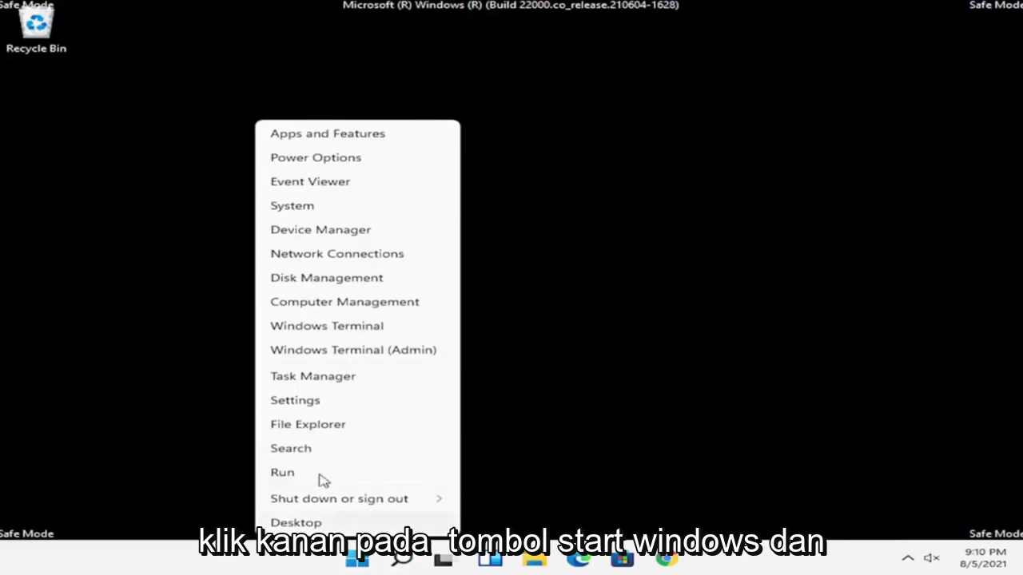
pyautogui.click(311, 376)
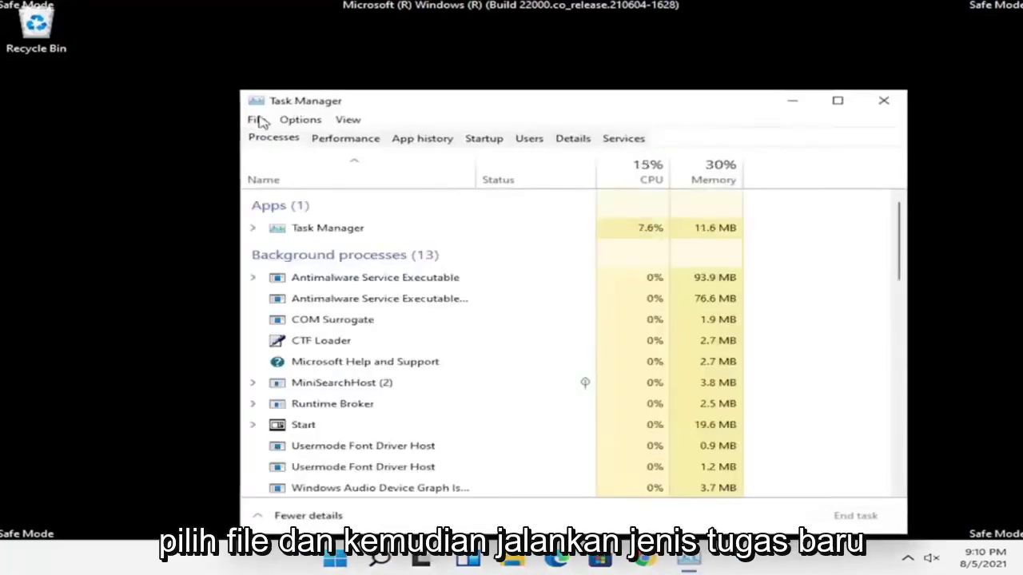
pyautogui.click(256, 119)
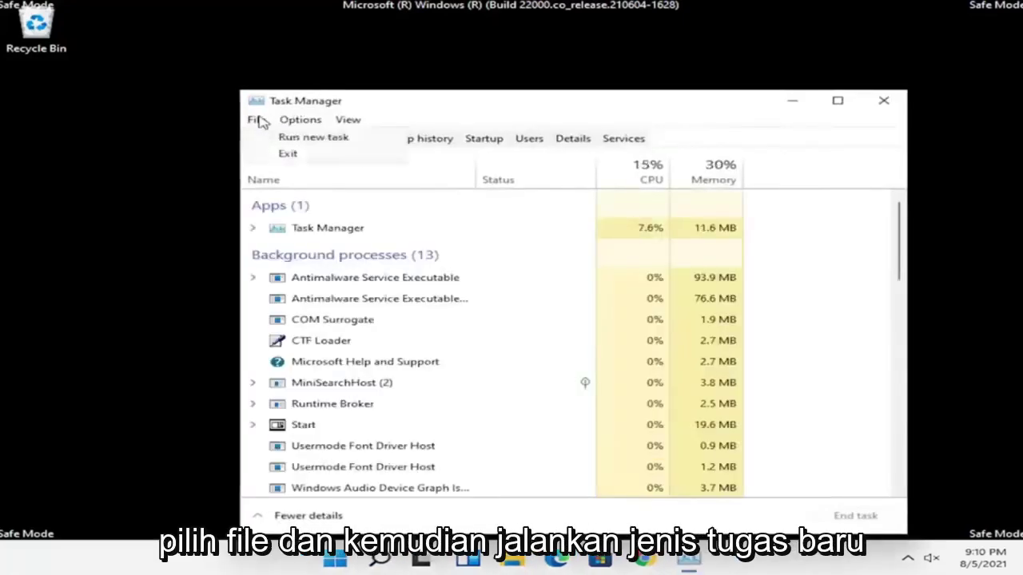
pyautogui.click(353, 142)
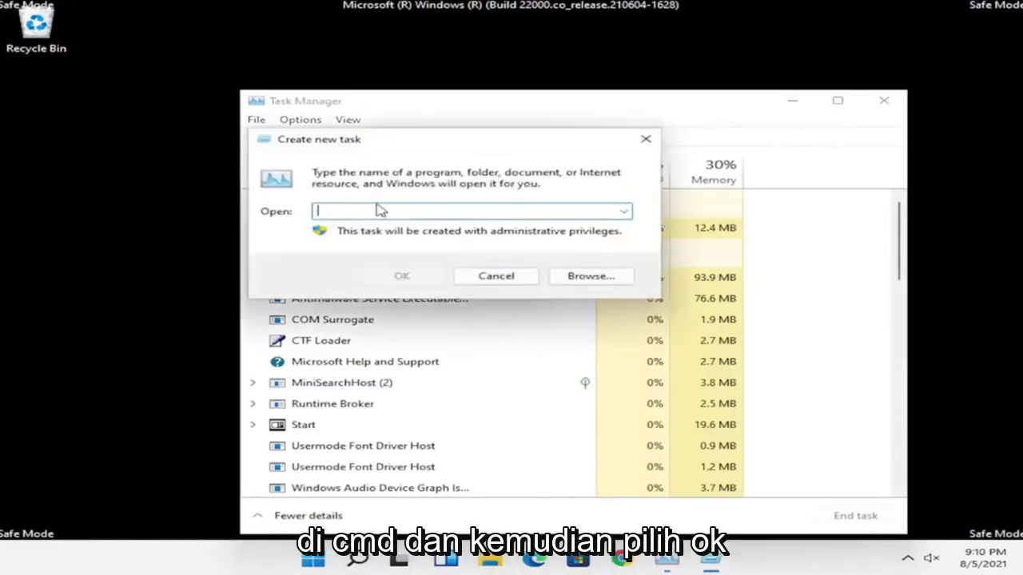
pyautogui.write('cmd')
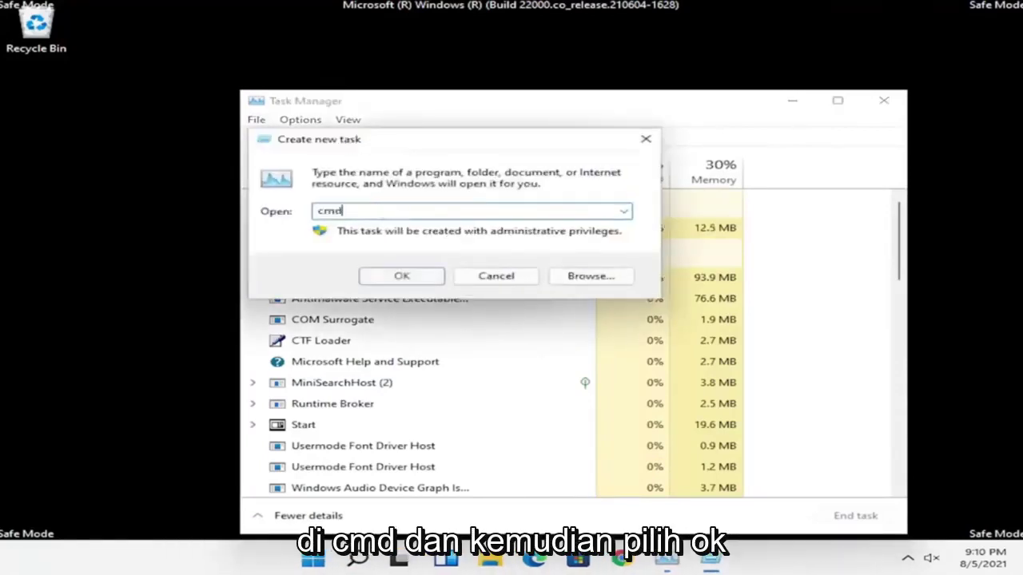
pyautogui.click(403, 275)
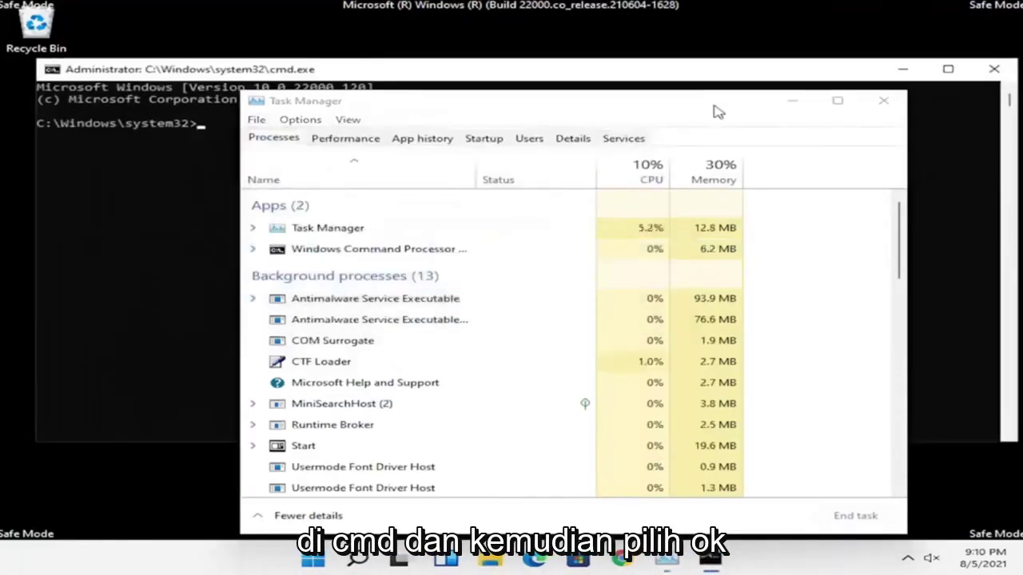
pyautogui.click(883, 101)
# Run sfc /scannow and let it reach 100% with no integrity violations.
pyautogui.write('s')
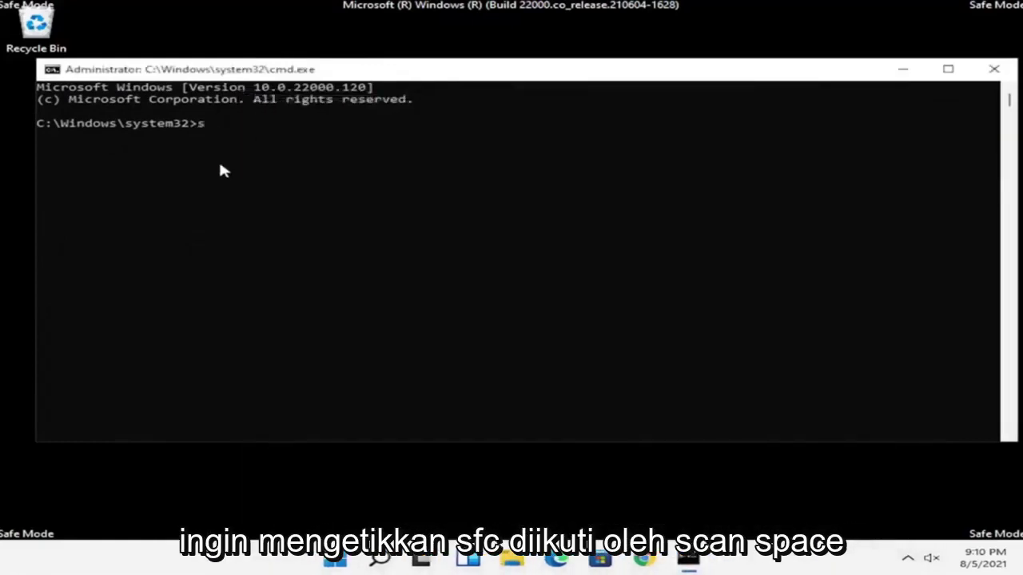
pyautogui.write('fc /scannow')
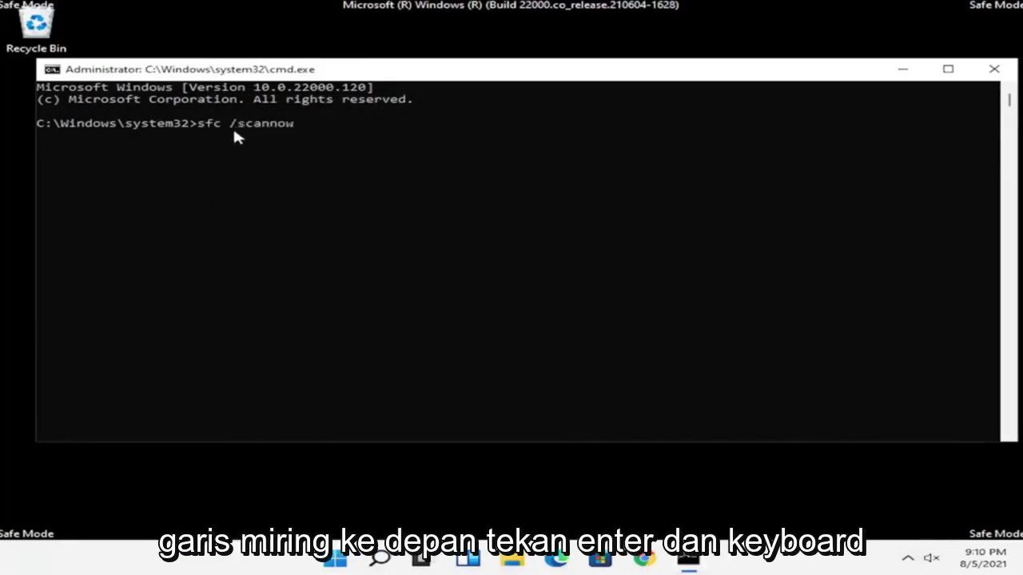
pyautogui.press('Return')
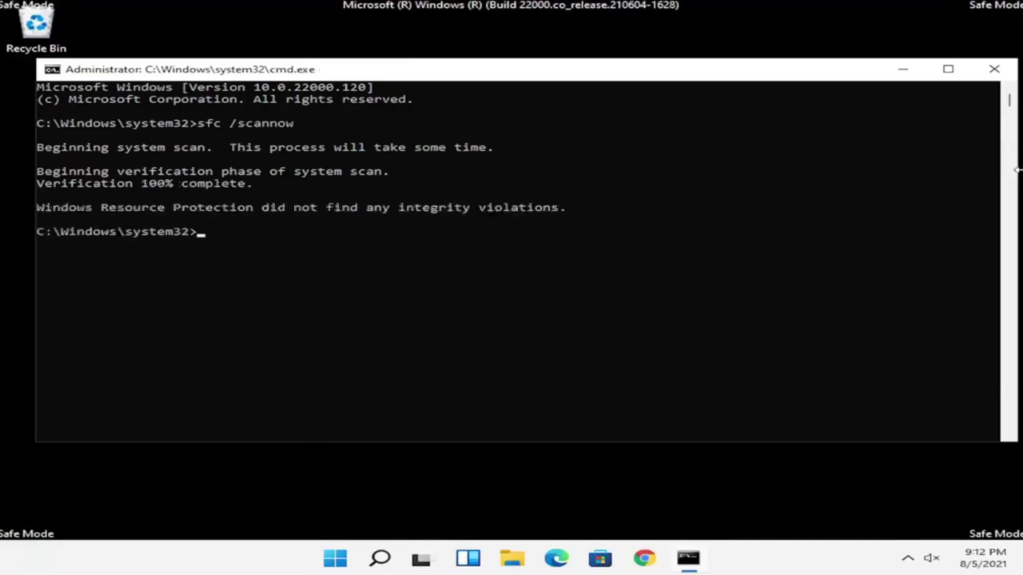
# Close Command Prompt and restart Windows from Start's Shut down or sign out menu.
pyautogui.click(994, 69)
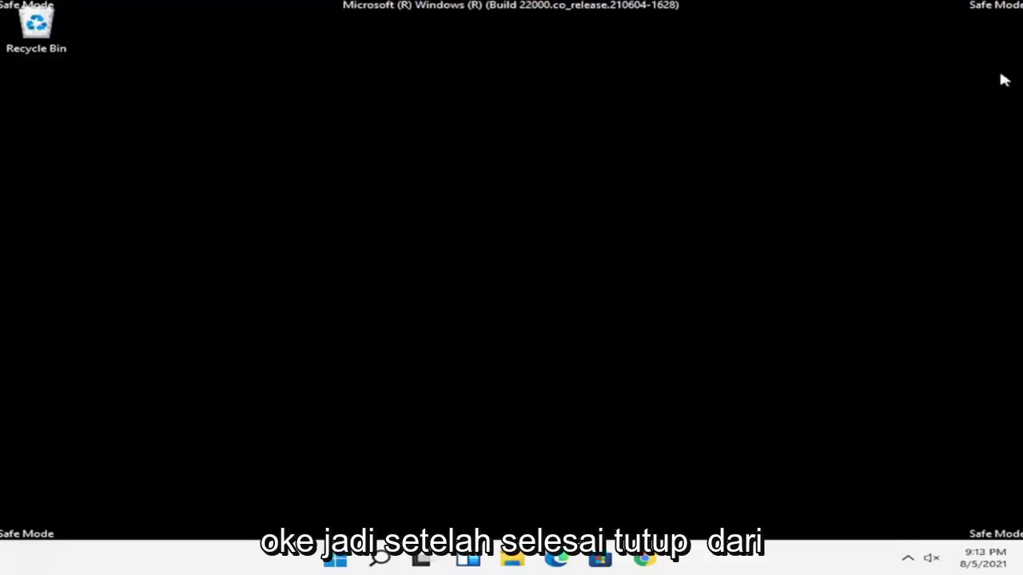
pyautogui.rightClick(353, 561)
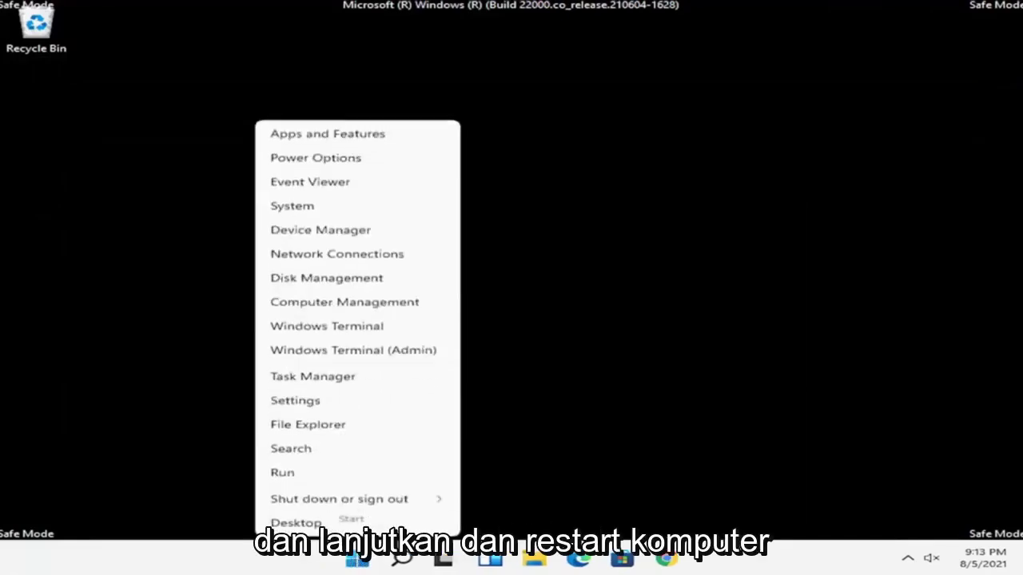
pyautogui.moveTo(359, 499)
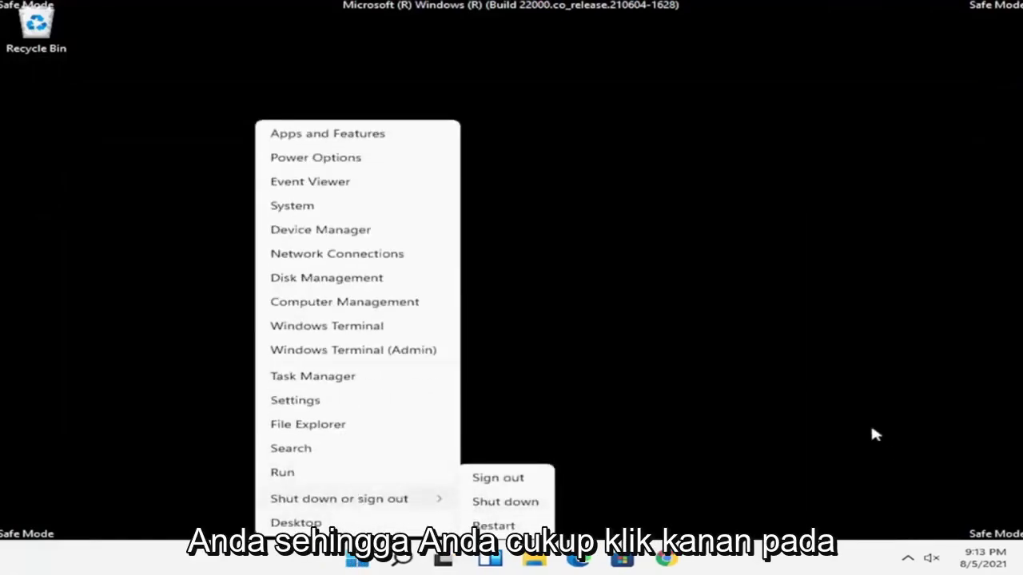
pyautogui.click(873, 434)
pyautogui.moveTo(336, 501)
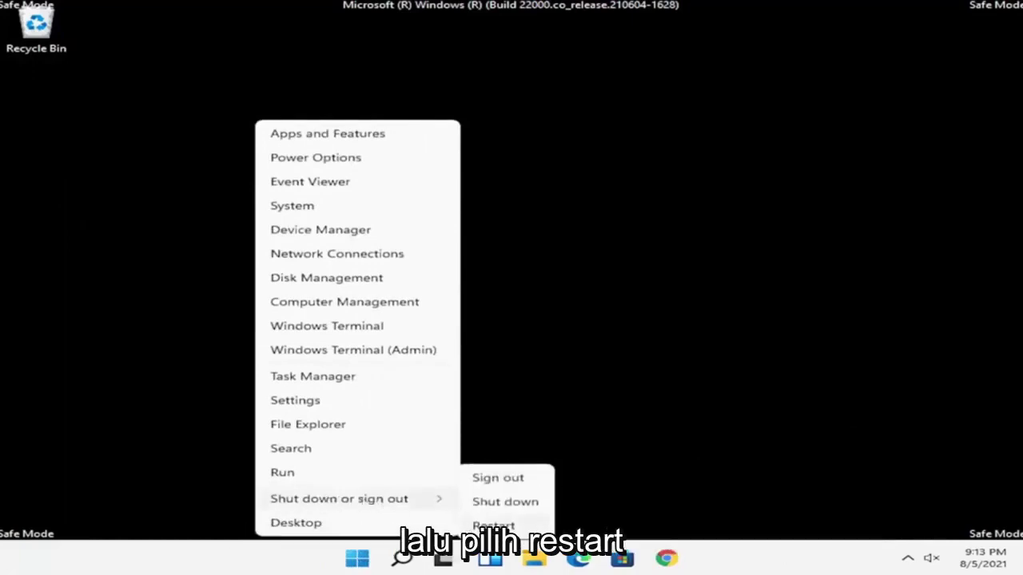
pyautogui.click(493, 526)
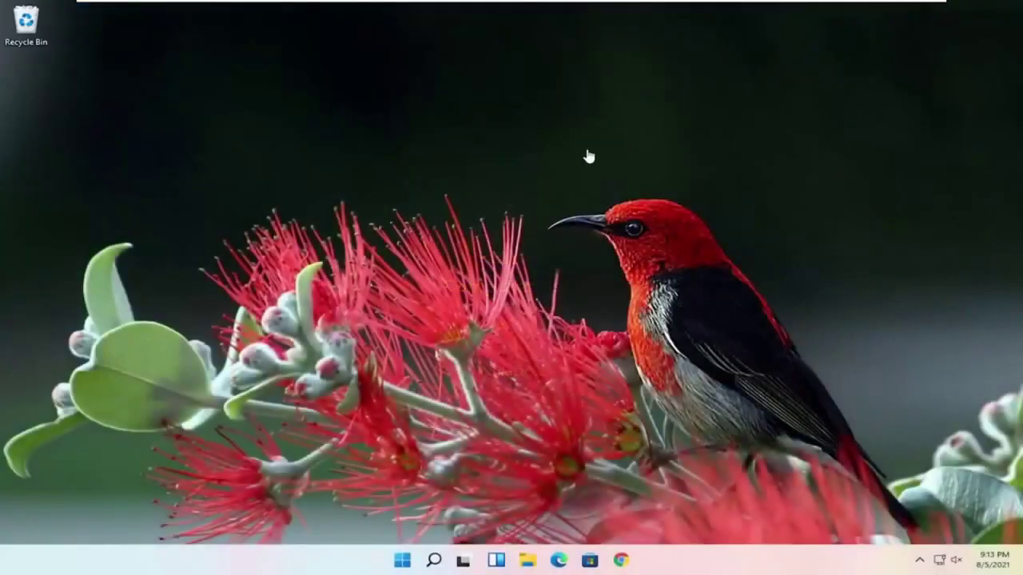
# Search 'updates', check for updates until it shows You're up to date, then close Settings.
pyautogui.click(433, 562)
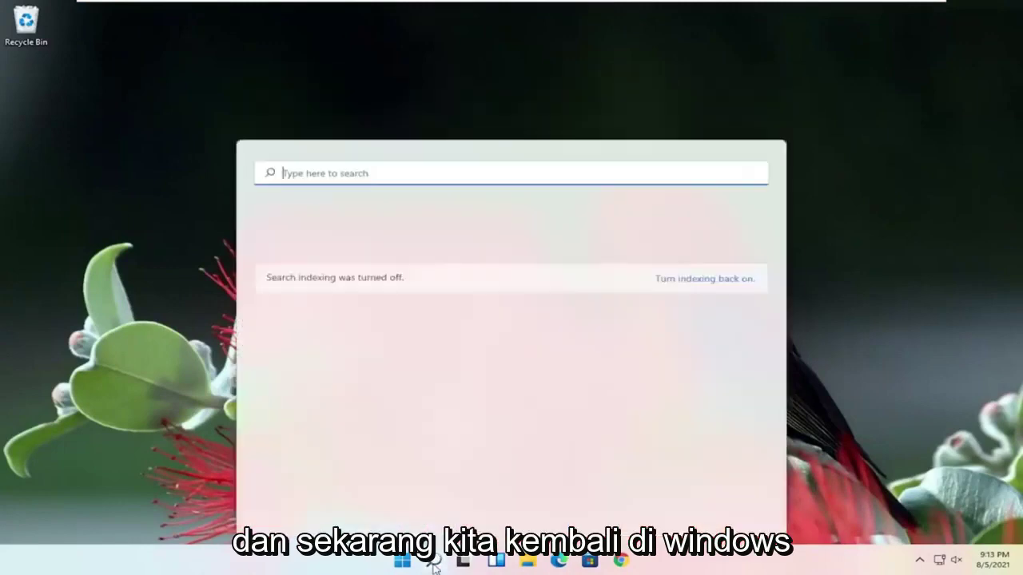
pyautogui.write('updates')
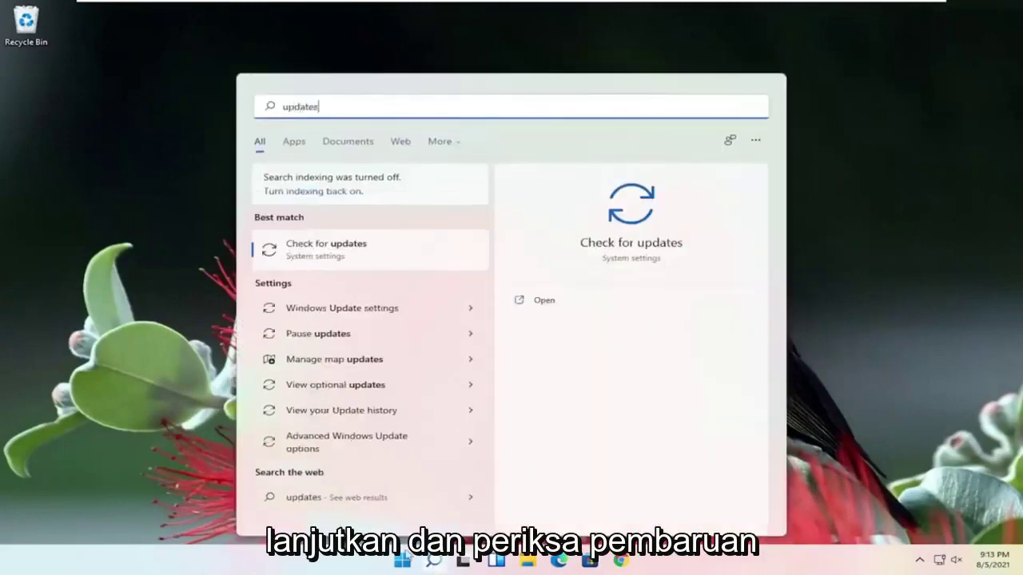
pyautogui.click(348, 251)
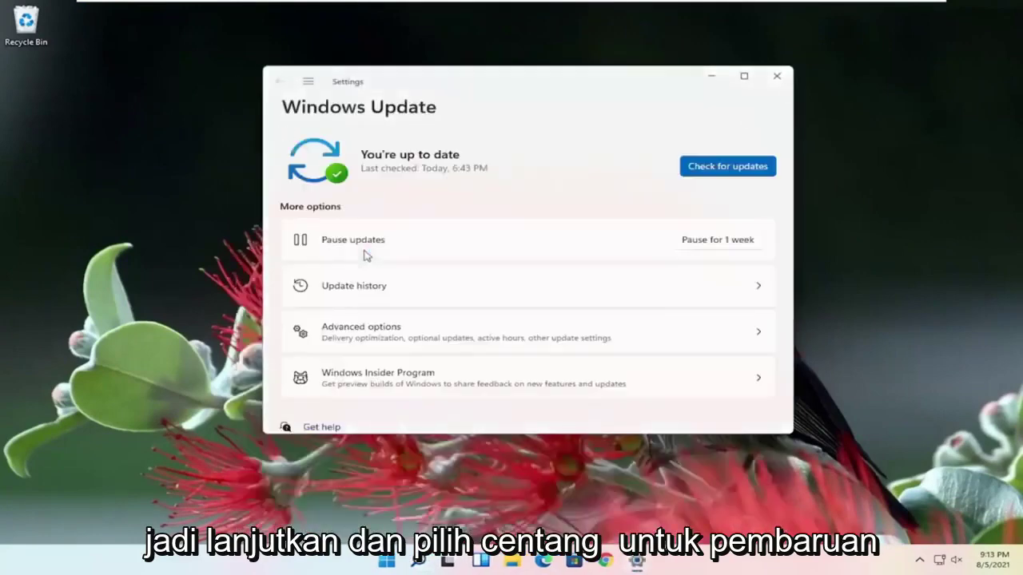
pyautogui.click(732, 169)
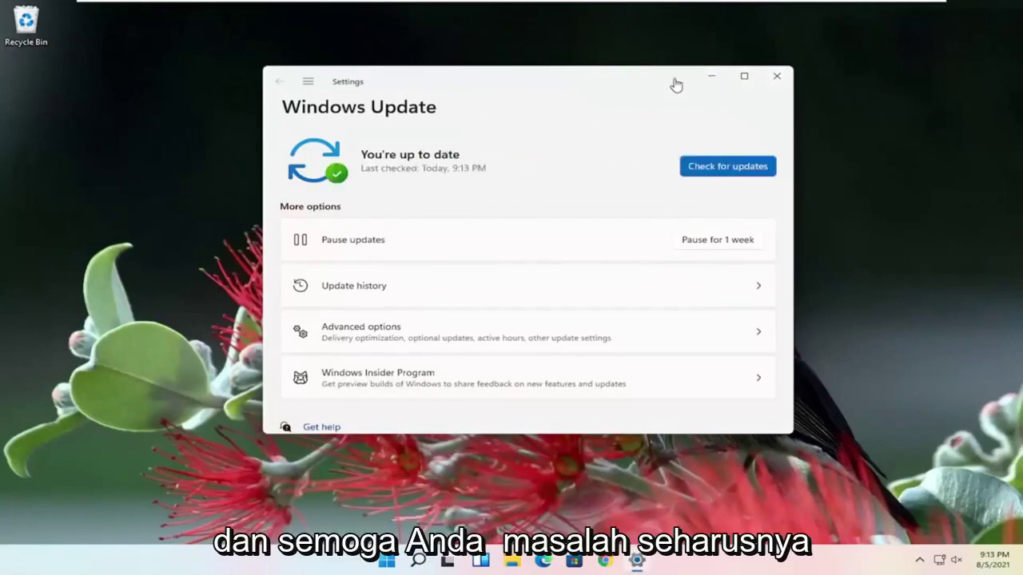
pyautogui.click(777, 76)
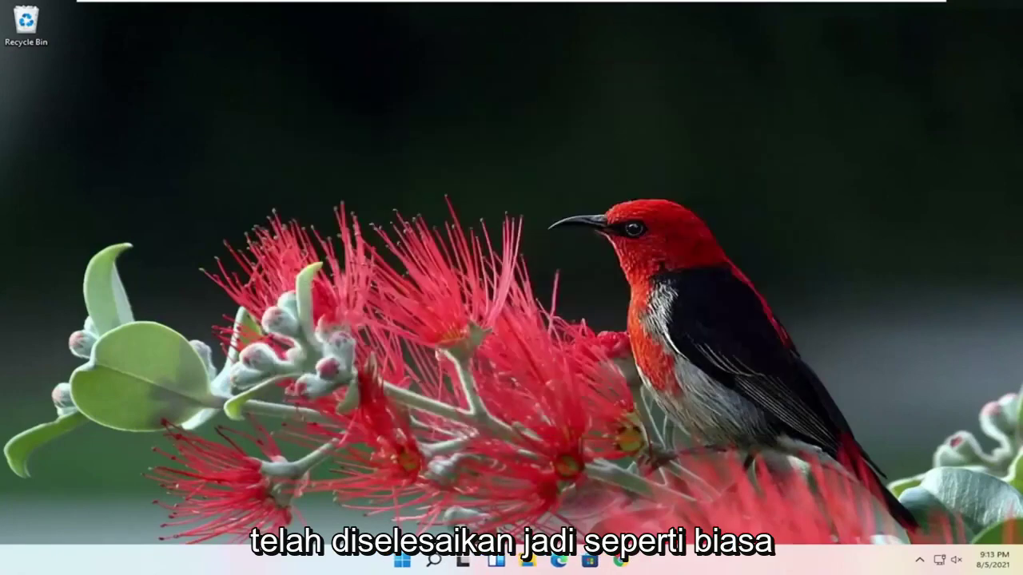